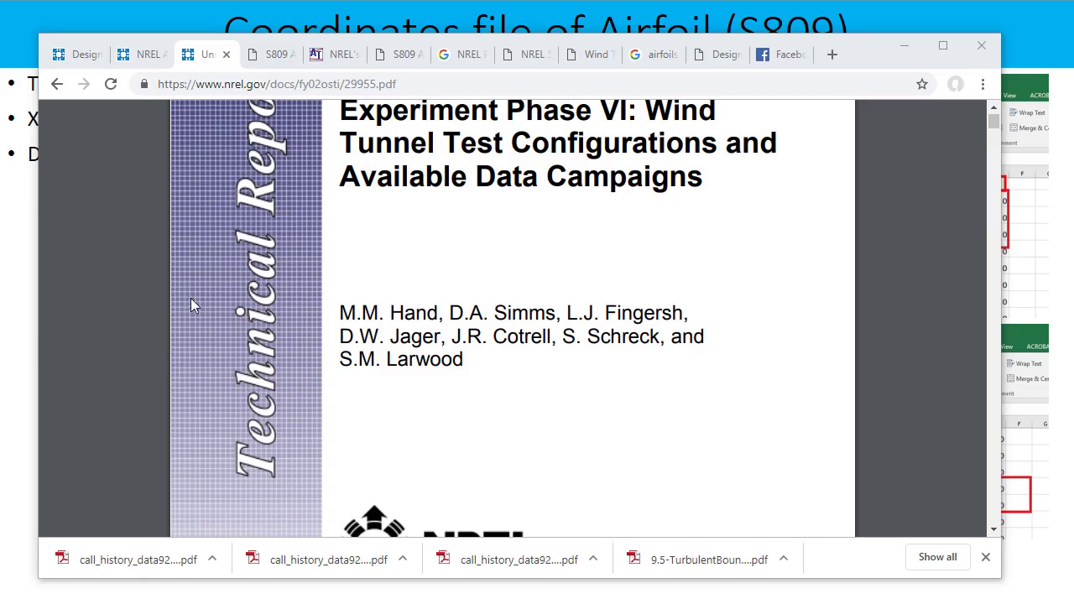
- Show Table 2, S809 Airfoil Coordinates, on page 20 of the S809 report PDF
left_click(74, 55)
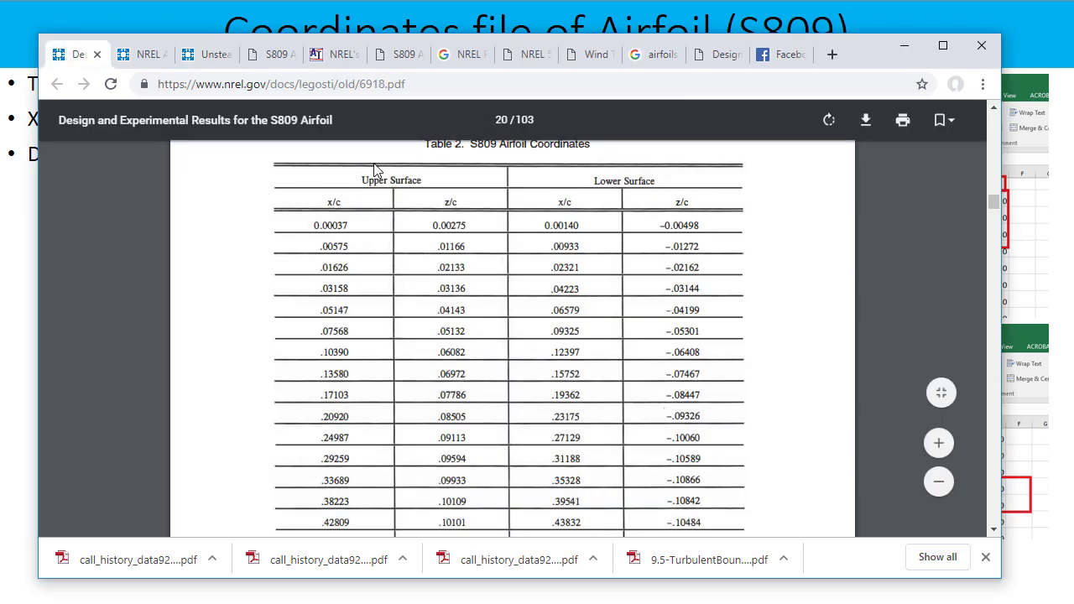
scroll(285, 219, "up", 1)
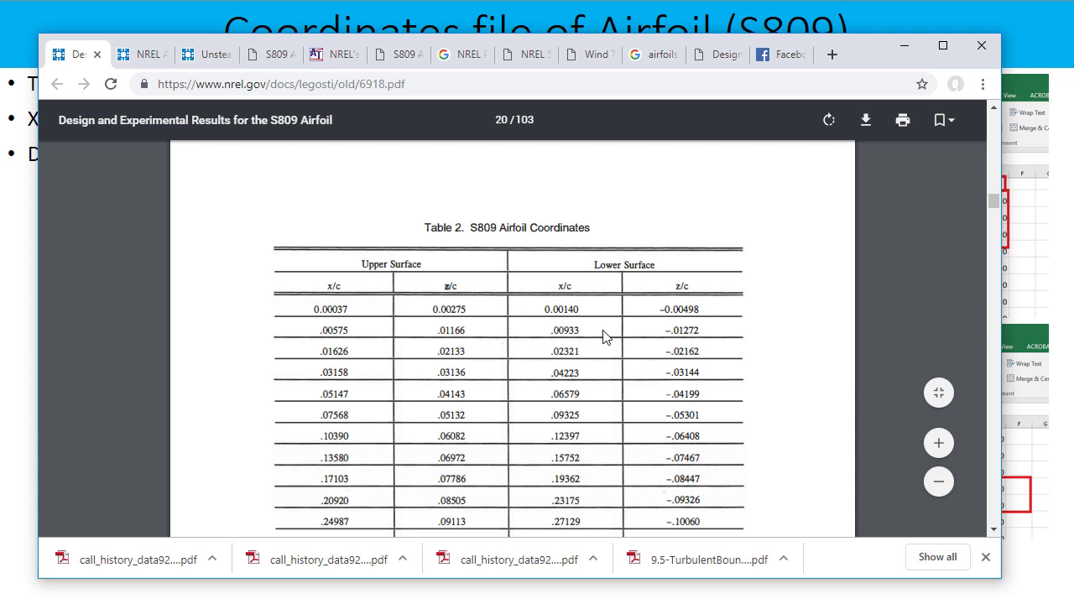
- Open the NREL Airfoil Families for HAWTs report at Table 2 on page 5
left_click(142, 54)
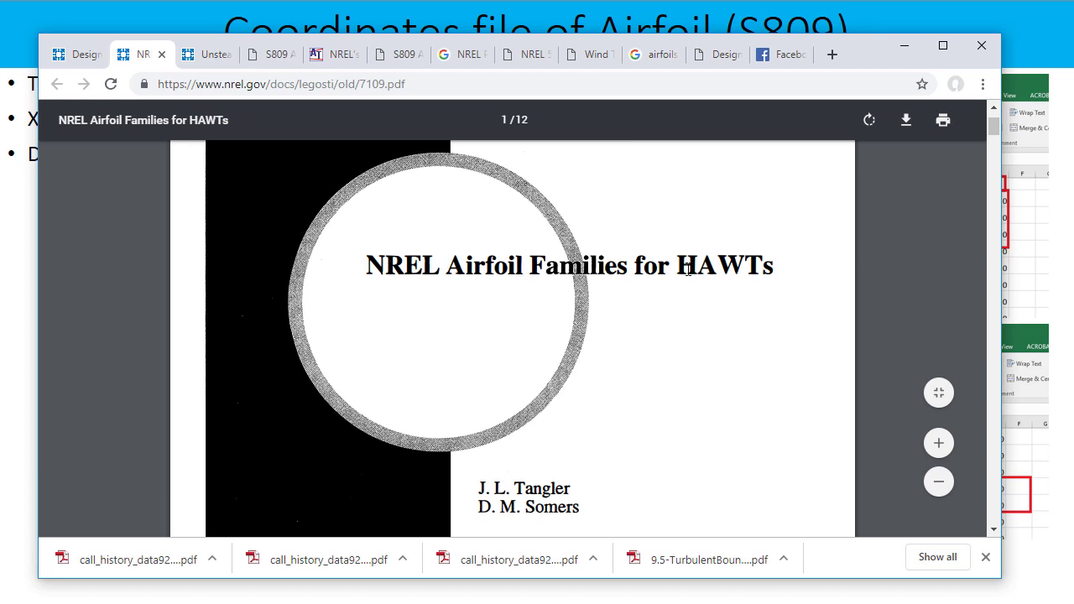
scroll(742, 280, "down", 20)
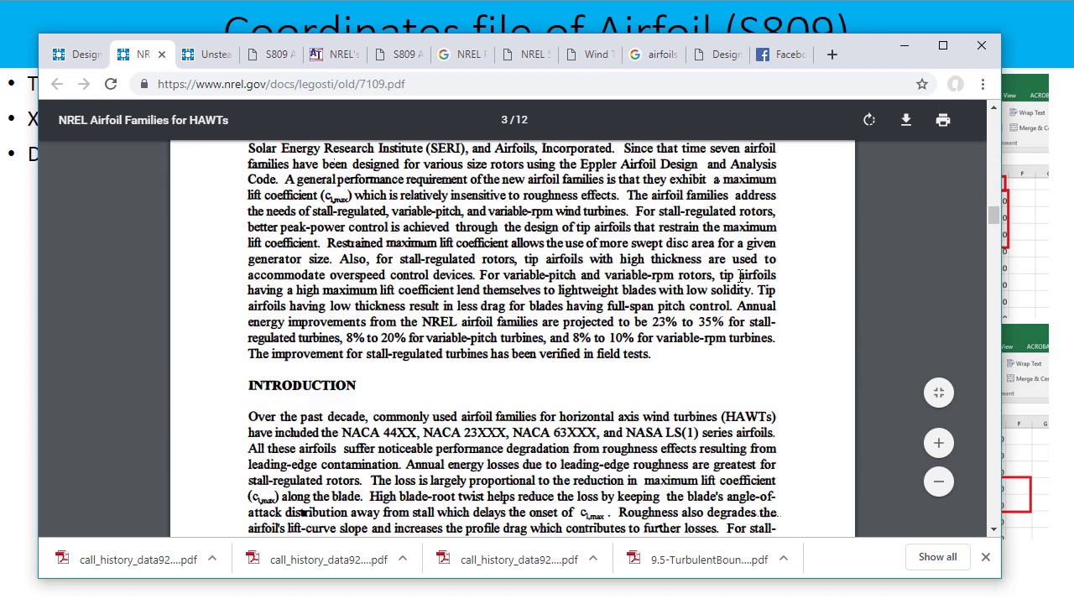
scroll(740, 281, "down", 20)
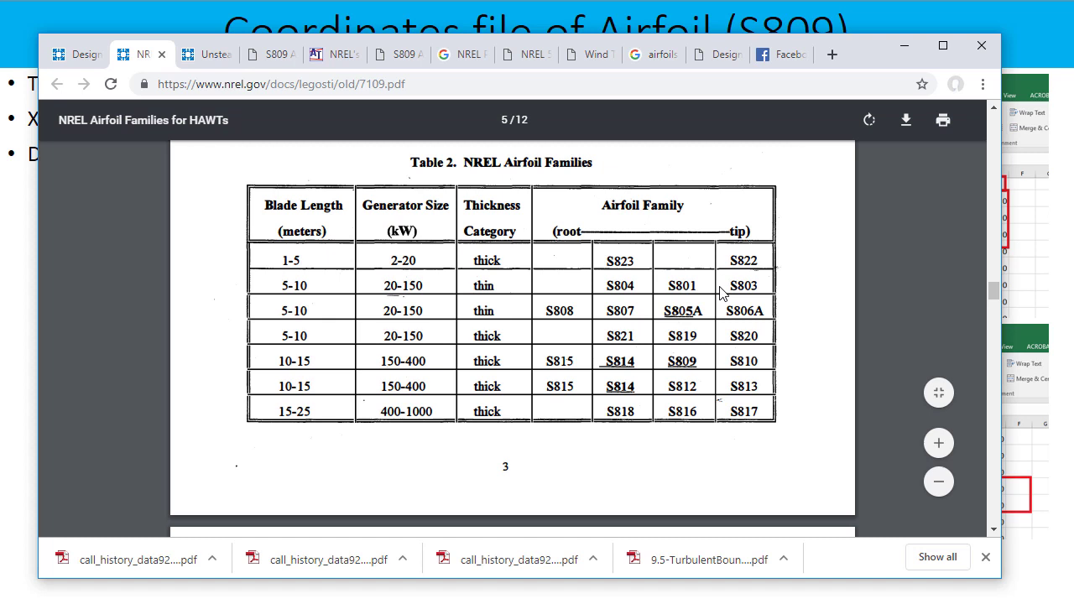
scroll(716, 288, "down", 4)
scroll(409, 299, "up", 12)
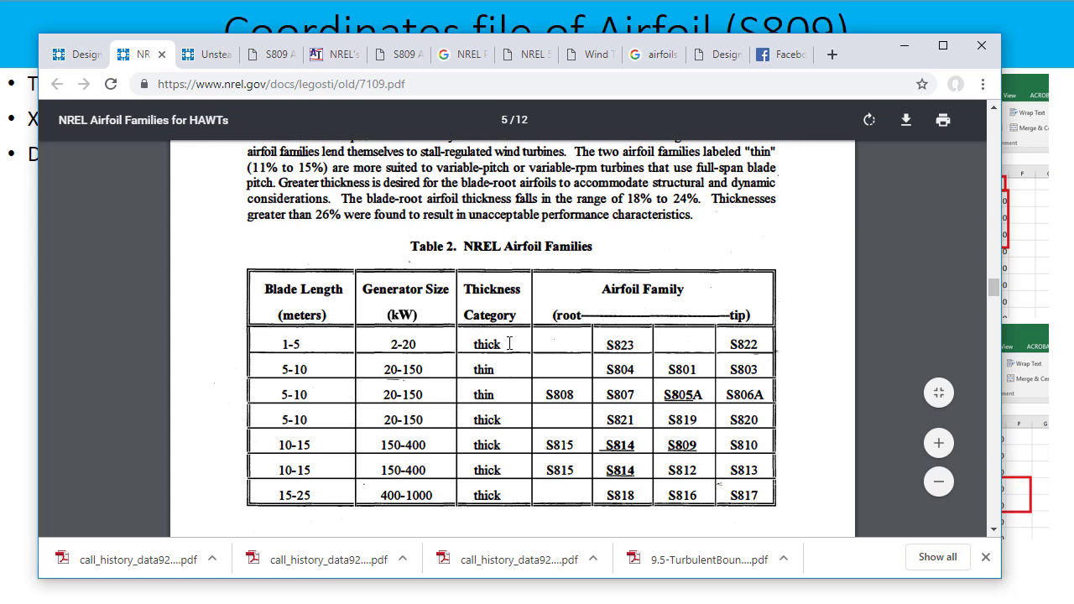
- Highlight 'thick', S823 and S809 in the airfoil families table
left_click_drag(507, 344, 475, 345)
left_click_drag(606, 344, 637, 344)
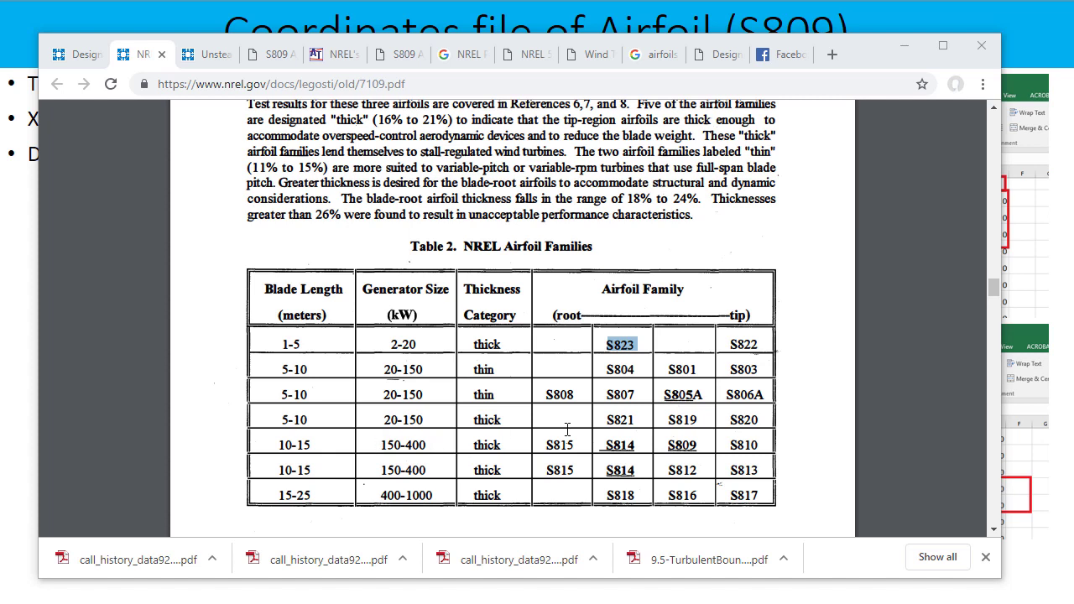
left_click_drag(667, 446, 701, 446)
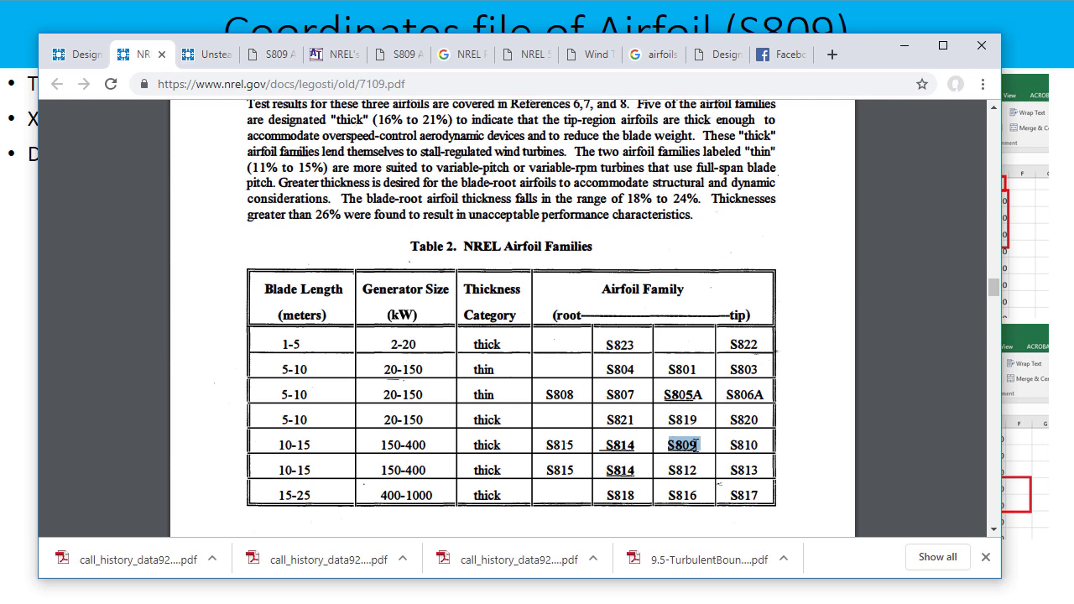
- Skim the Unsteady Aerodynamics Phase VI report to page 15, then switch to NREL's S809 page
key("ctrl+Tab")
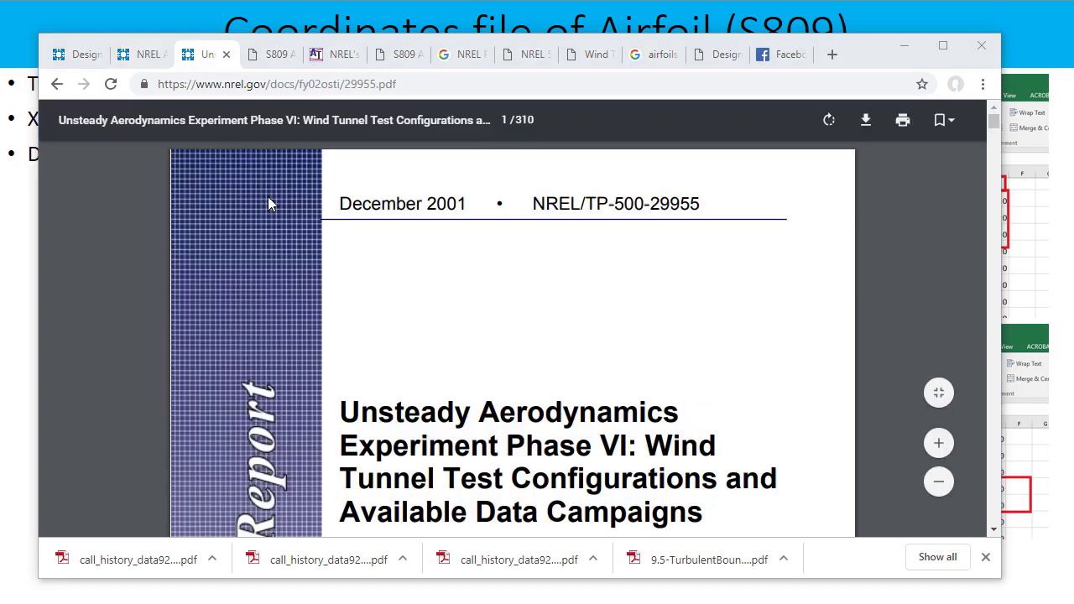
scroll(414, 254, "down", 5)
scroll(375, 261, "up", 3)
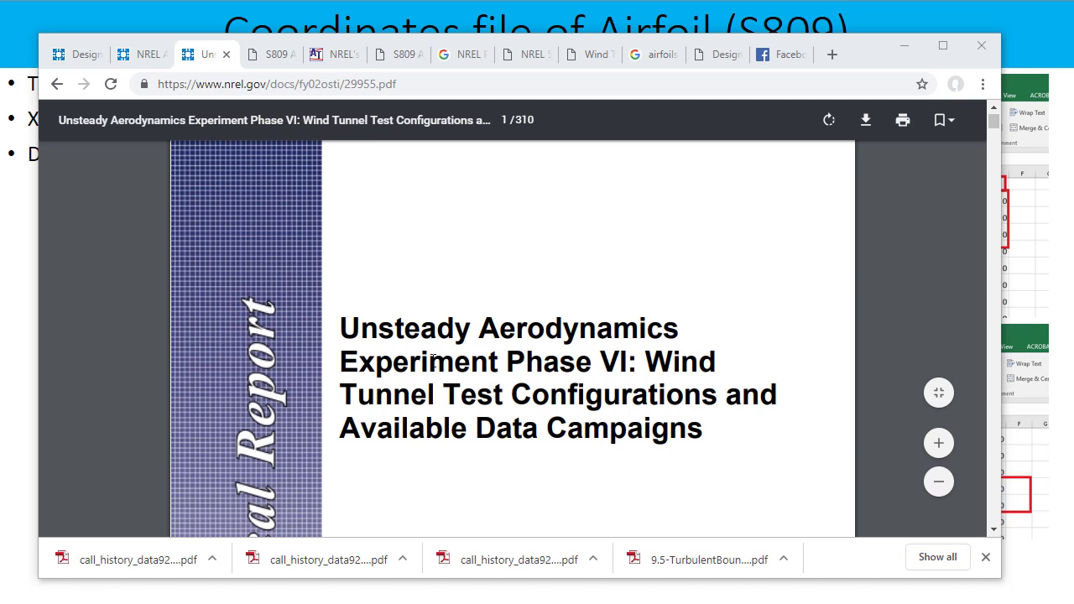
scroll(614, 364, "down", 15)
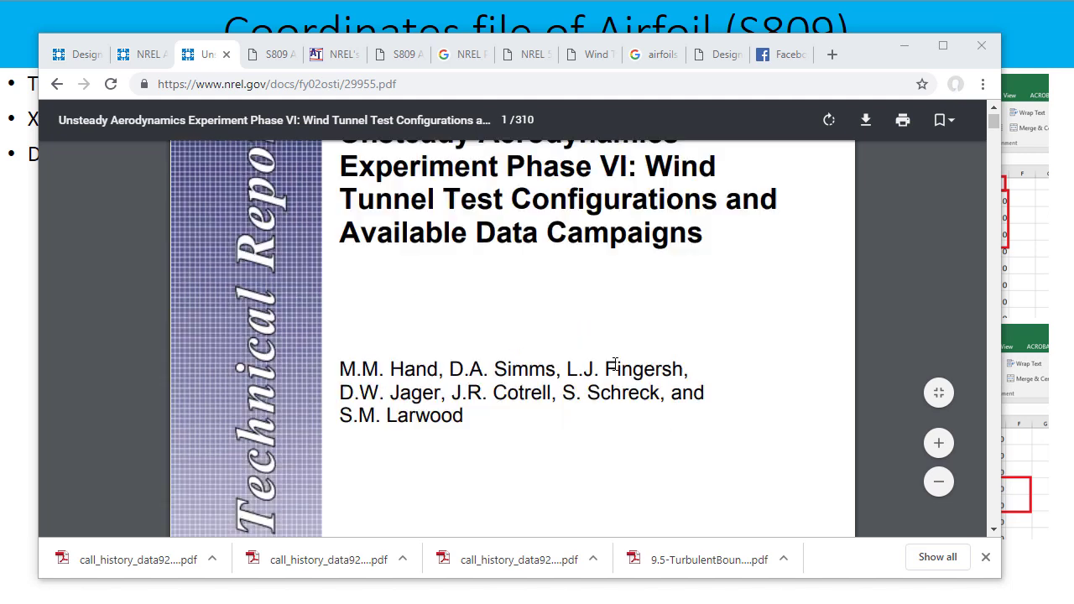
scroll(410, 307, "down", 20)
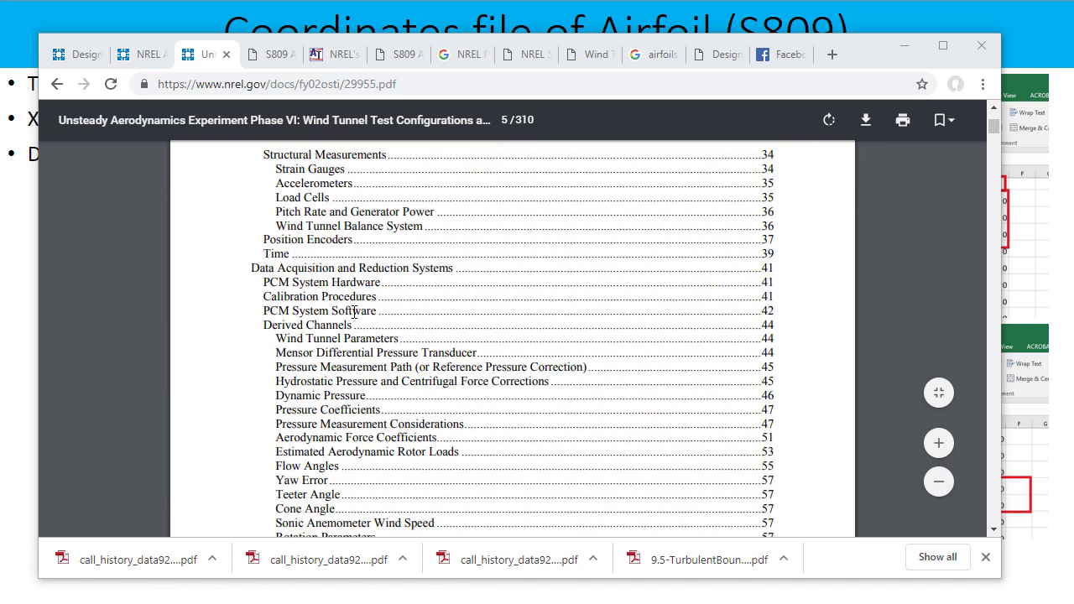
scroll(487, 326, "down", 20)
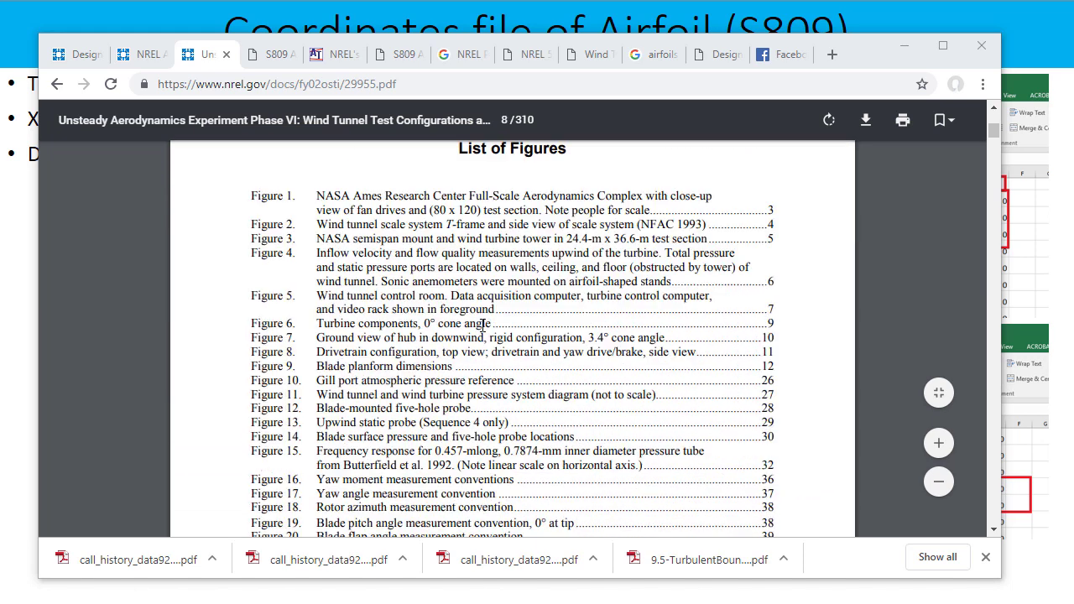
scroll(486, 324, "down", 20)
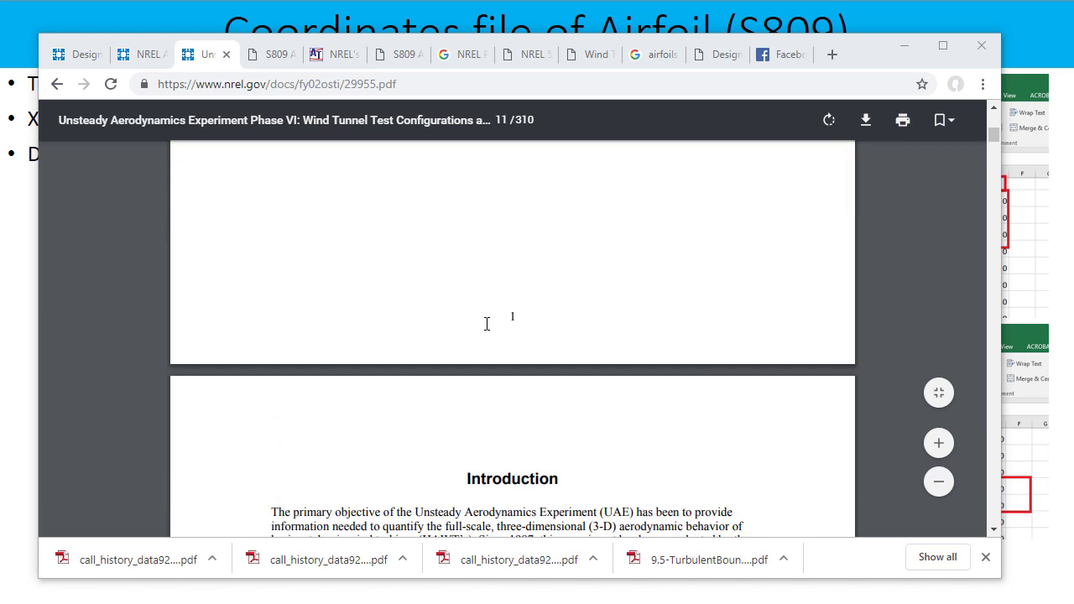
scroll(484, 323, "down", 10)
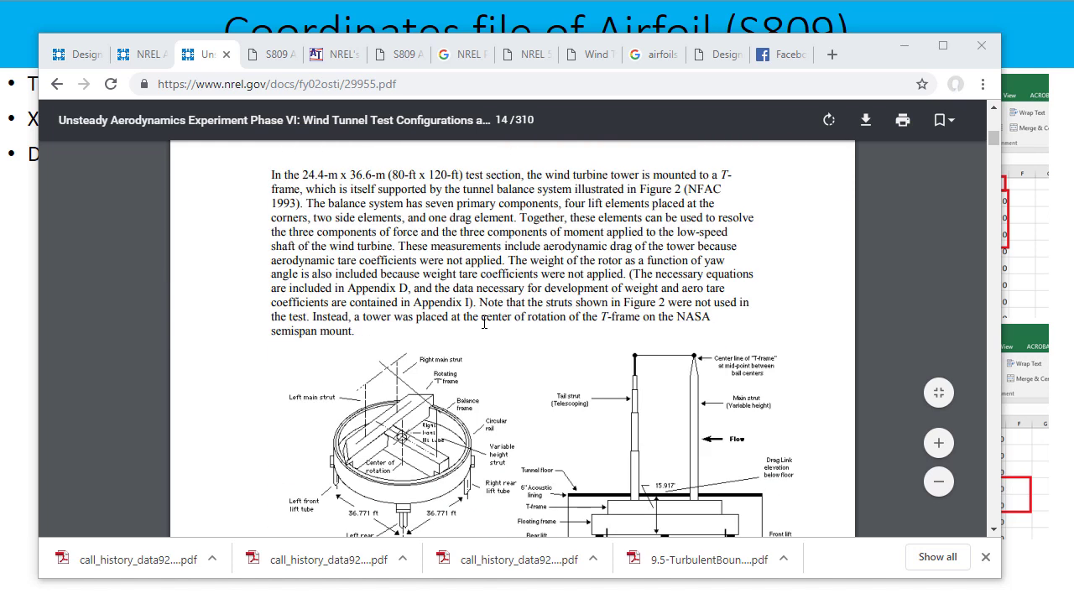
key("ctrl+Tab")
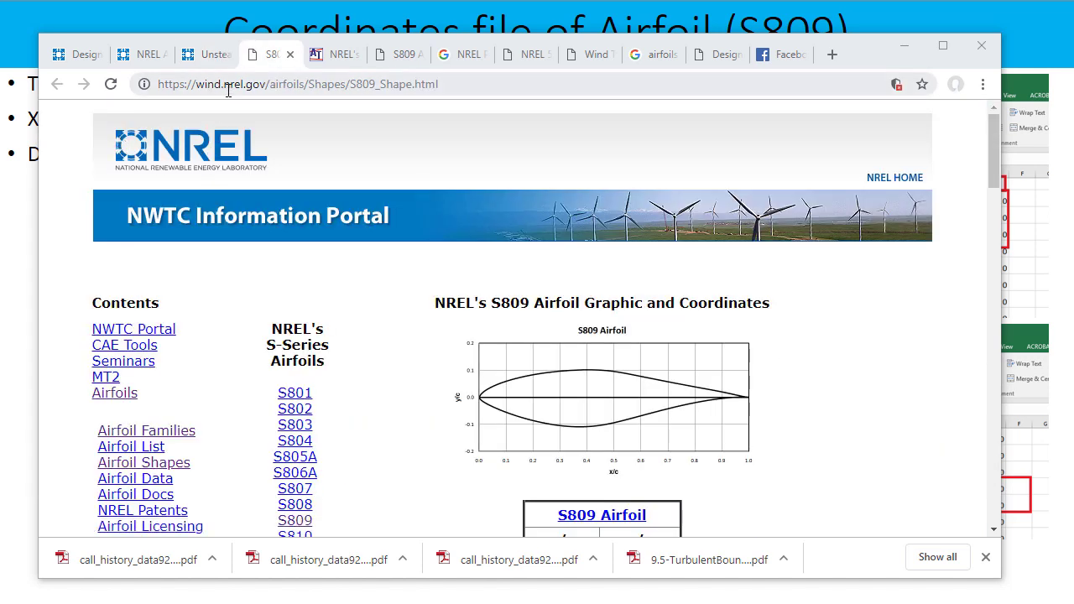
- Move through the S809 Airfoil Tools page to the NREL Phase VI blade shape image results
scroll(432, 360, "down", 2)
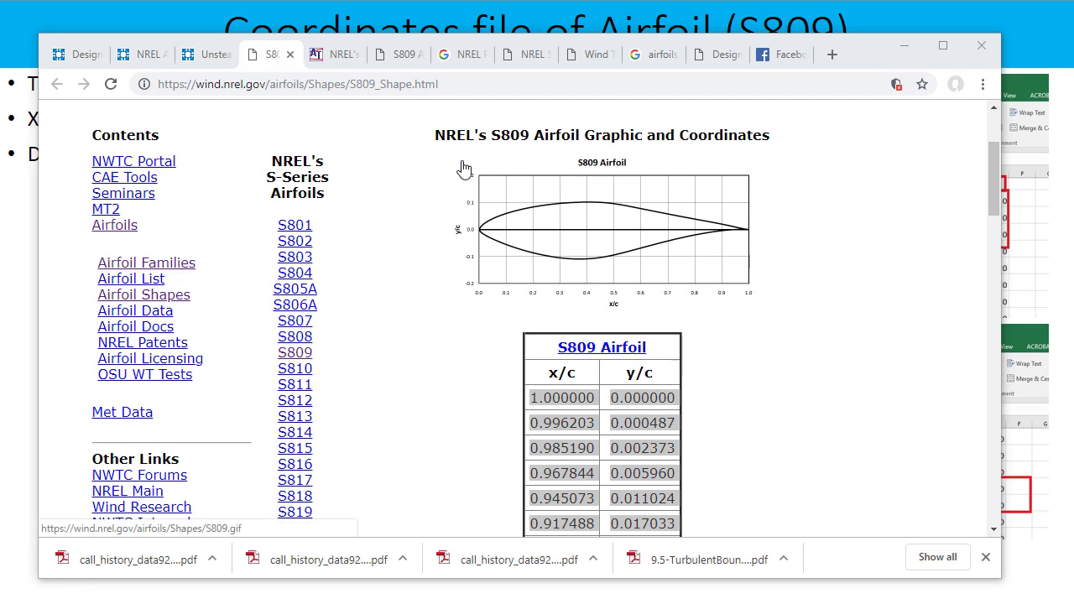
left_click(336, 55)
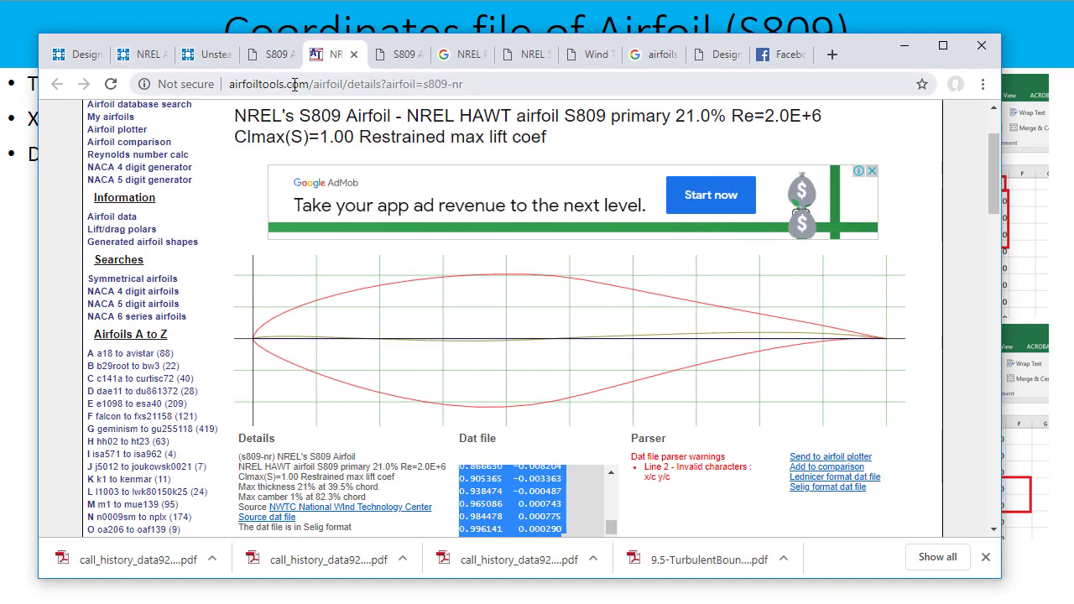
scroll(368, 361, "down", 2)
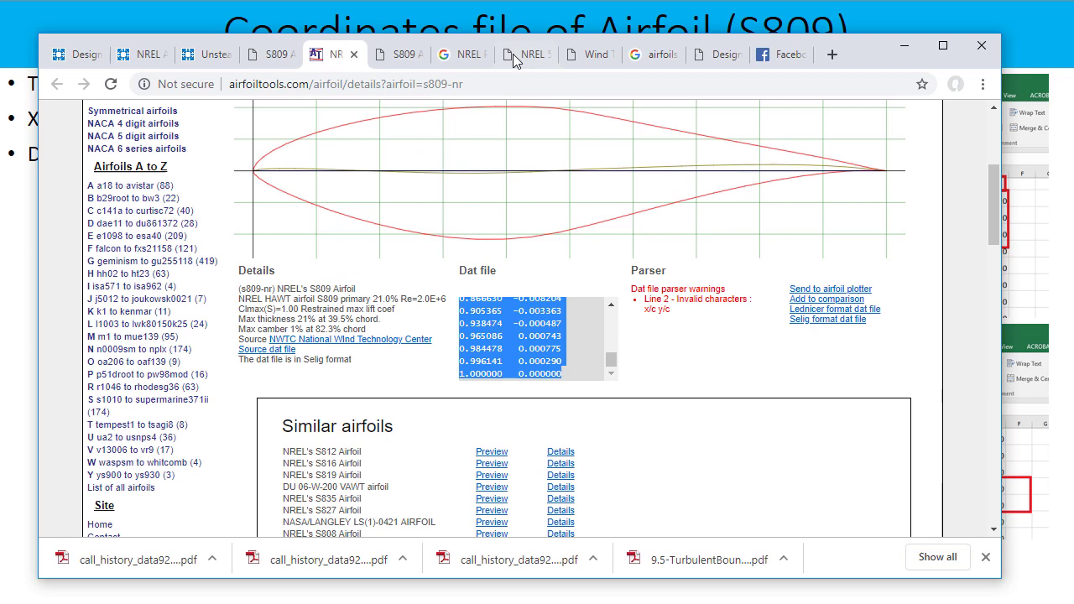
left_click(407, 54)
- Look over the NREL Phase VI blade shape image, with S809 geometry from 25% span
left_click(468, 54)
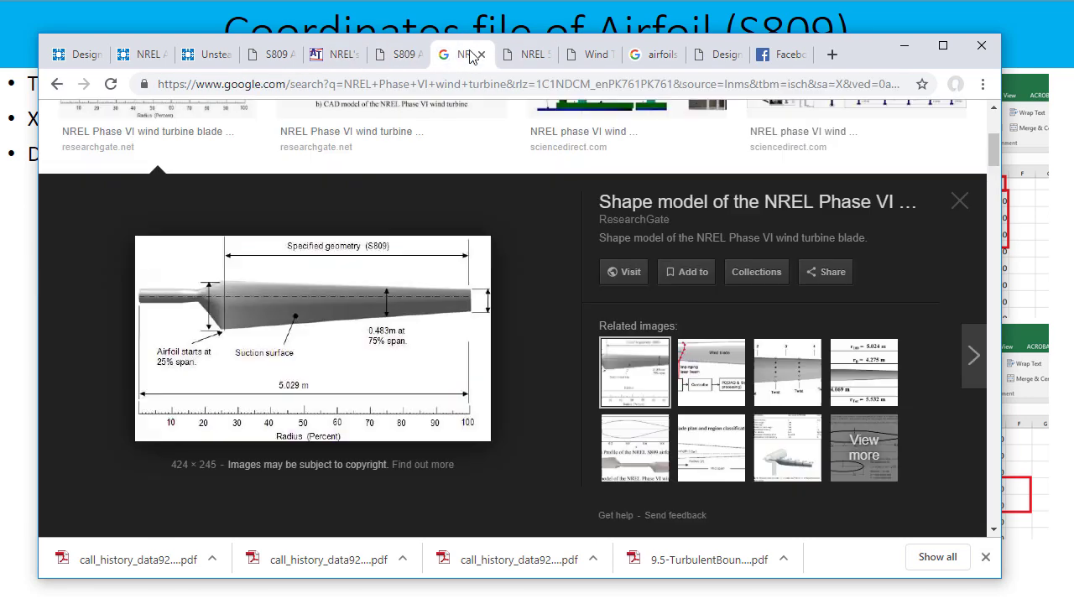
scroll(335, 304, "up", 2)
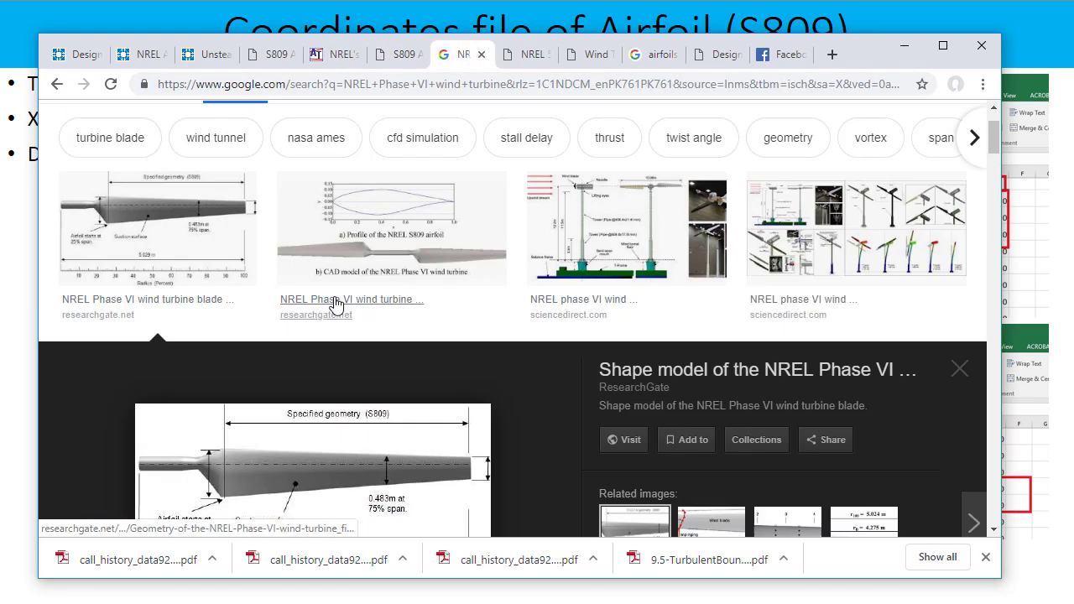
scroll(335, 305, "down", 2)
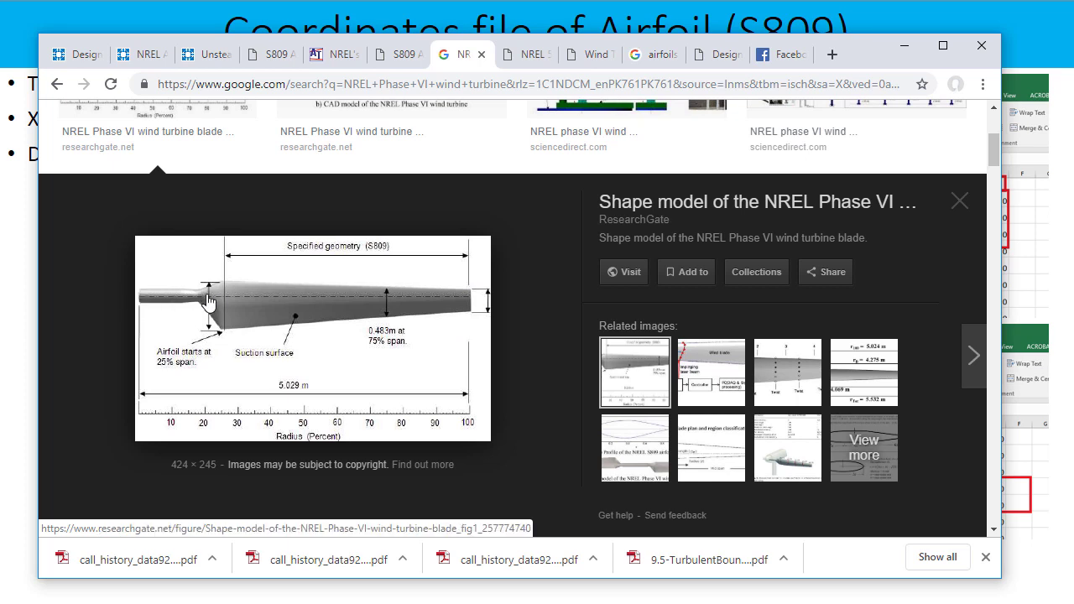
scroll(352, 331, "up", 3)
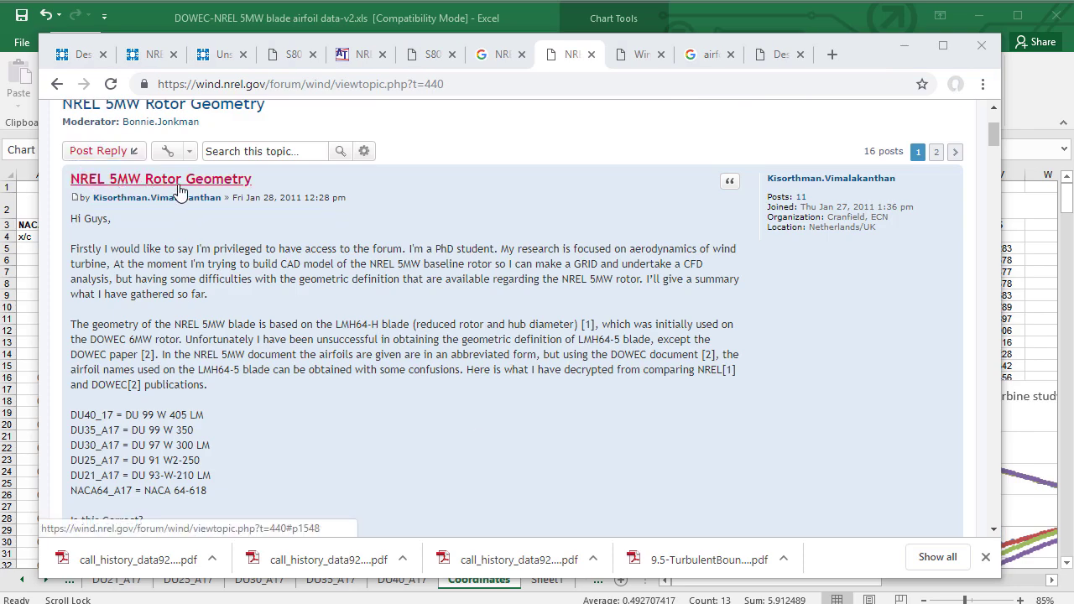
- Read through the NREL 5MW Rotor Geometry thread's DU and NACA airfoil listings
scroll(265, 311, "down", 1)
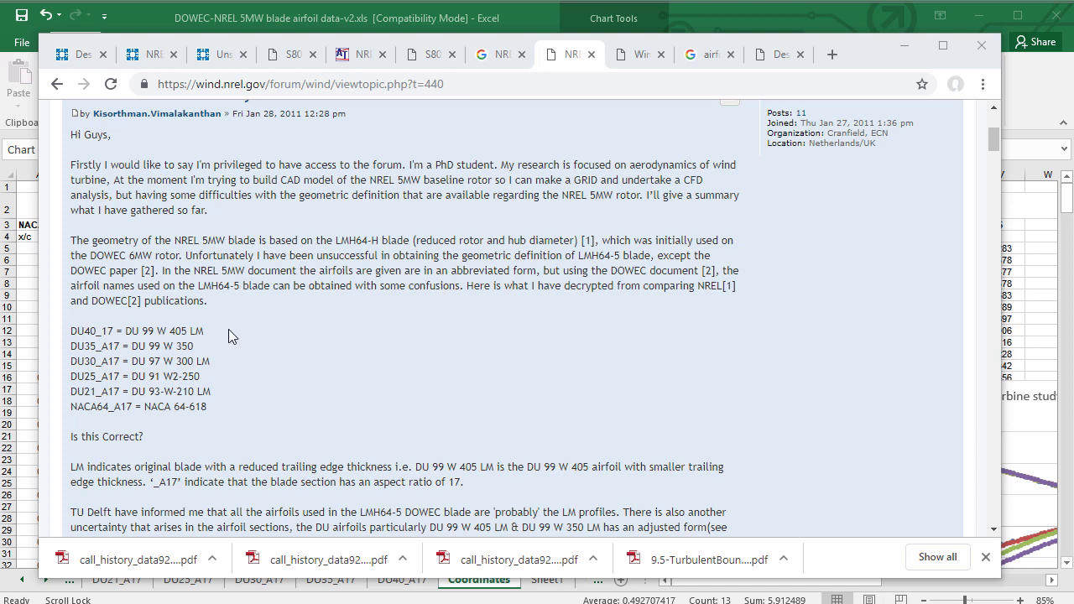
scroll(171, 331, "down", 2)
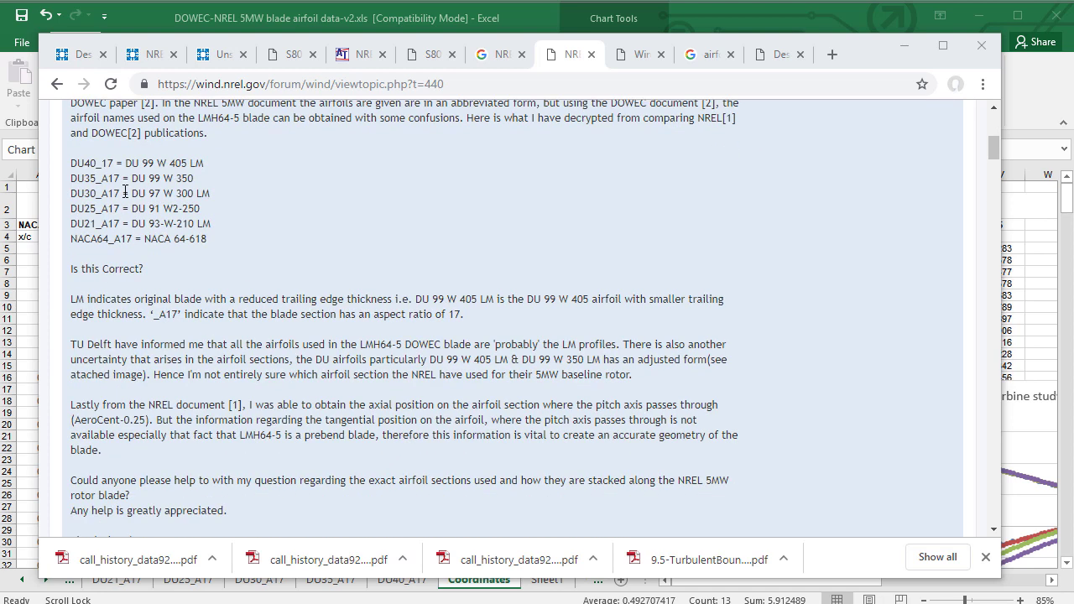
scroll(213, 232, "down", 8)
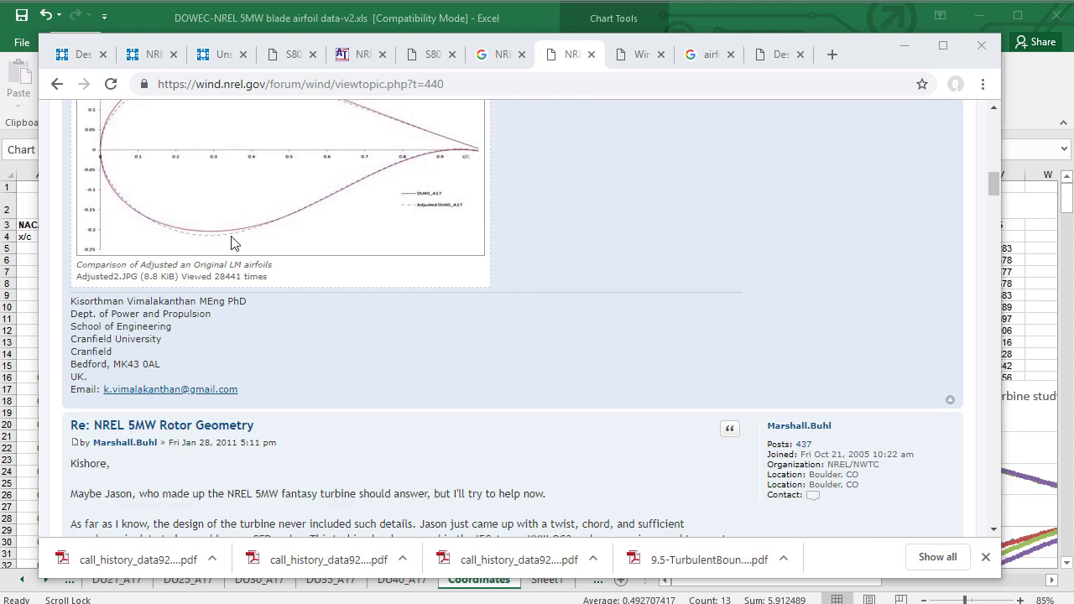
scroll(337, 260, "up", 1)
scroll(240, 283, "down", 10)
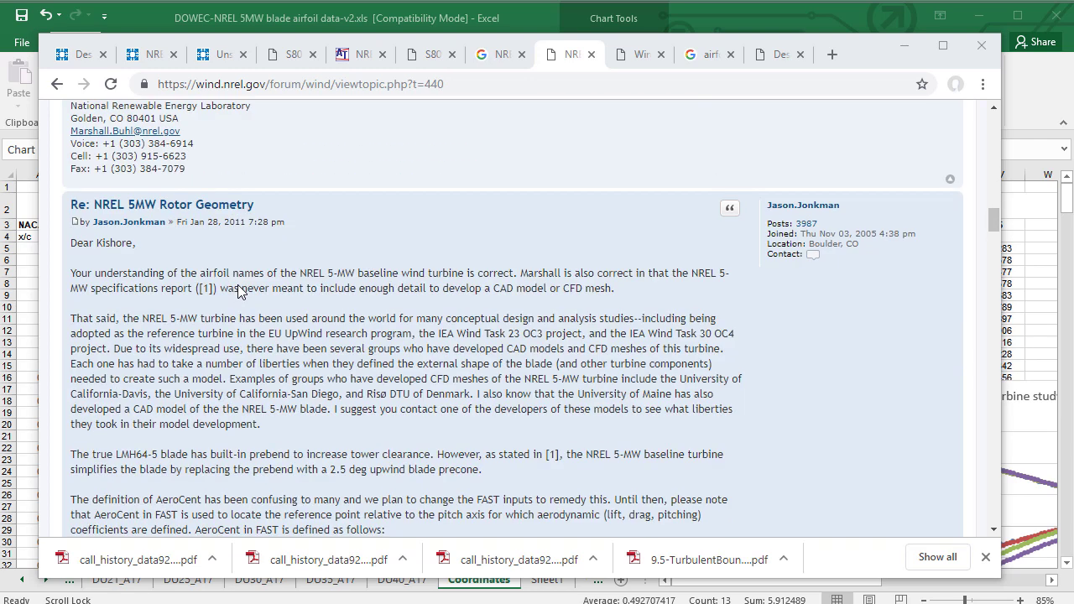
scroll(168, 284, "down", 7)
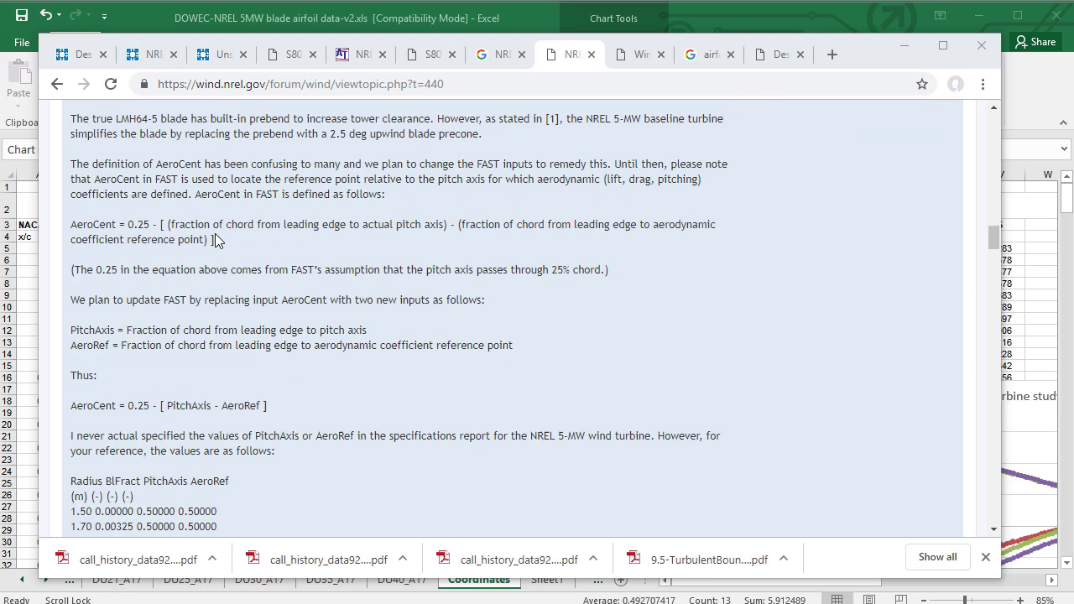
scroll(102, 243, "down", 1)
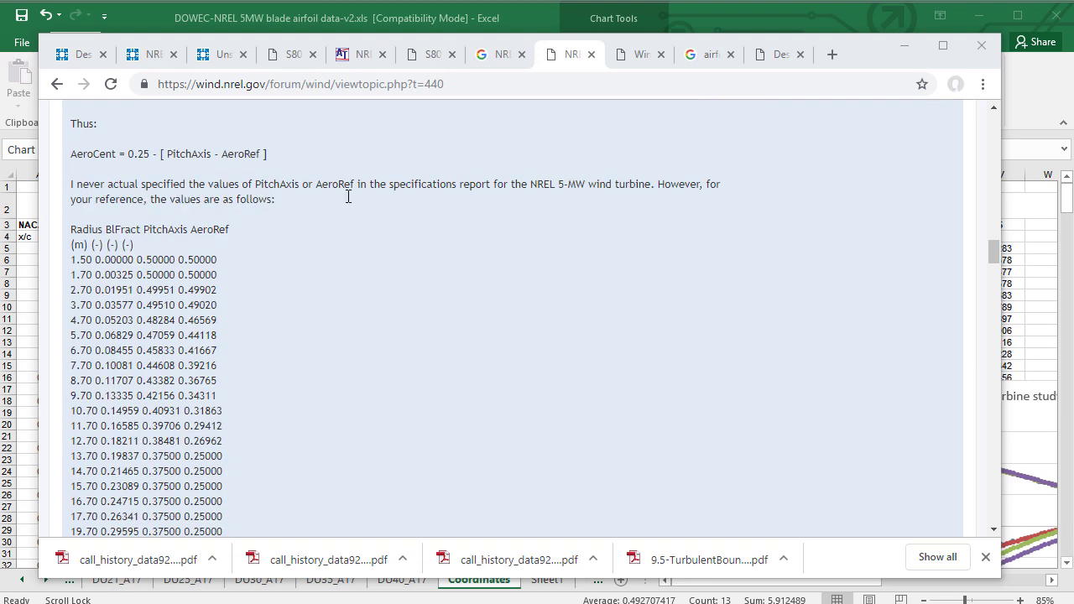
scroll(348, 196, "down", 4)
scroll(327, 219, "up", 5)
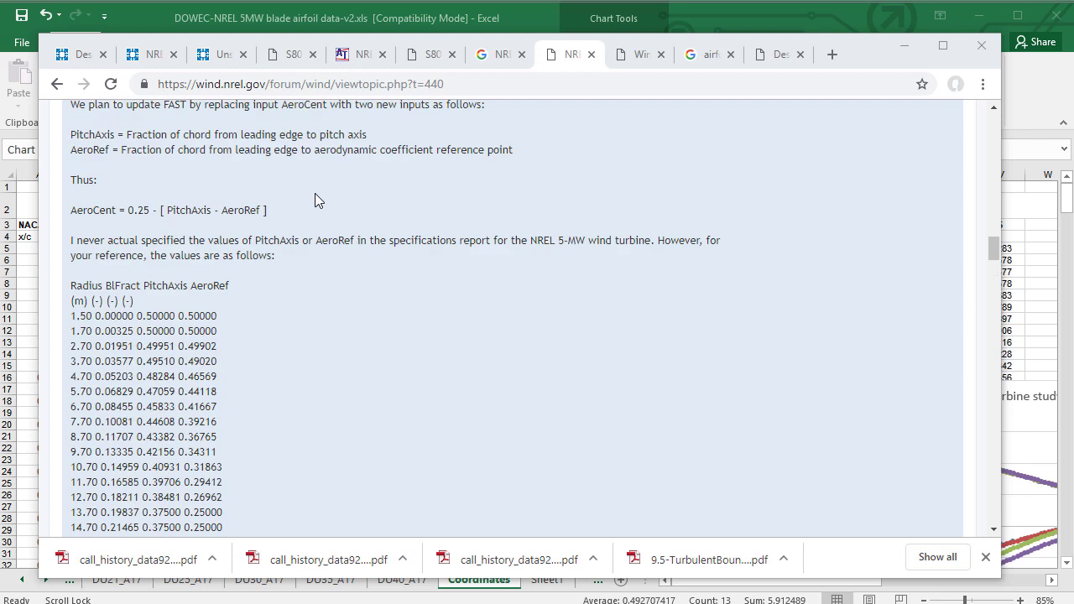
- Select the thread's web address, then minimize Chrome to reveal the DOWEC-NREL 5MW airfoil workbook
left_click(311, 83)
scroll(349, 248, "down", 14)
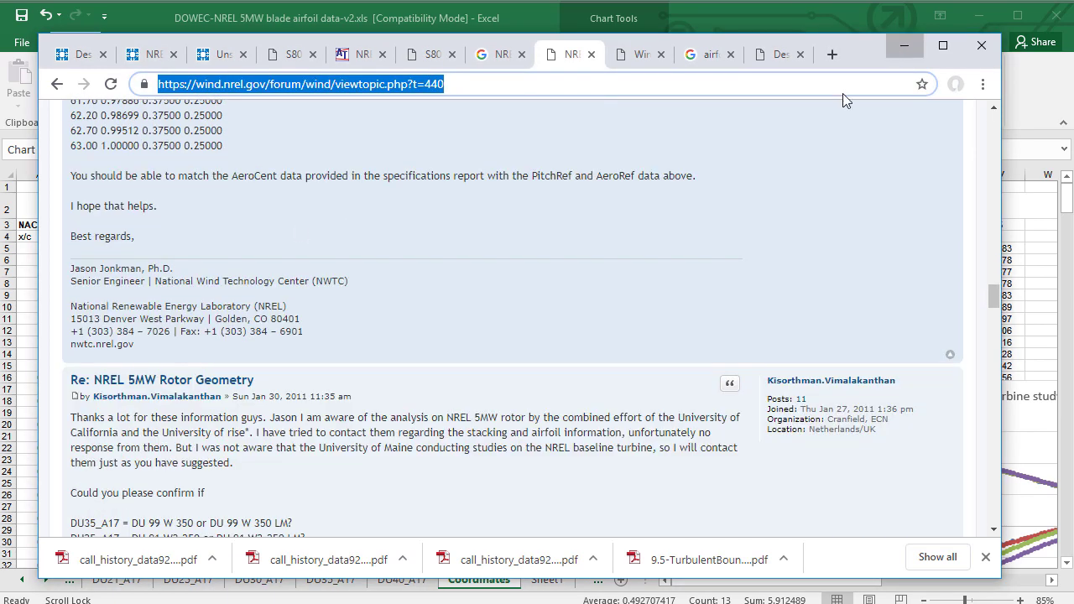
scroll(417, 285, "up", 18)
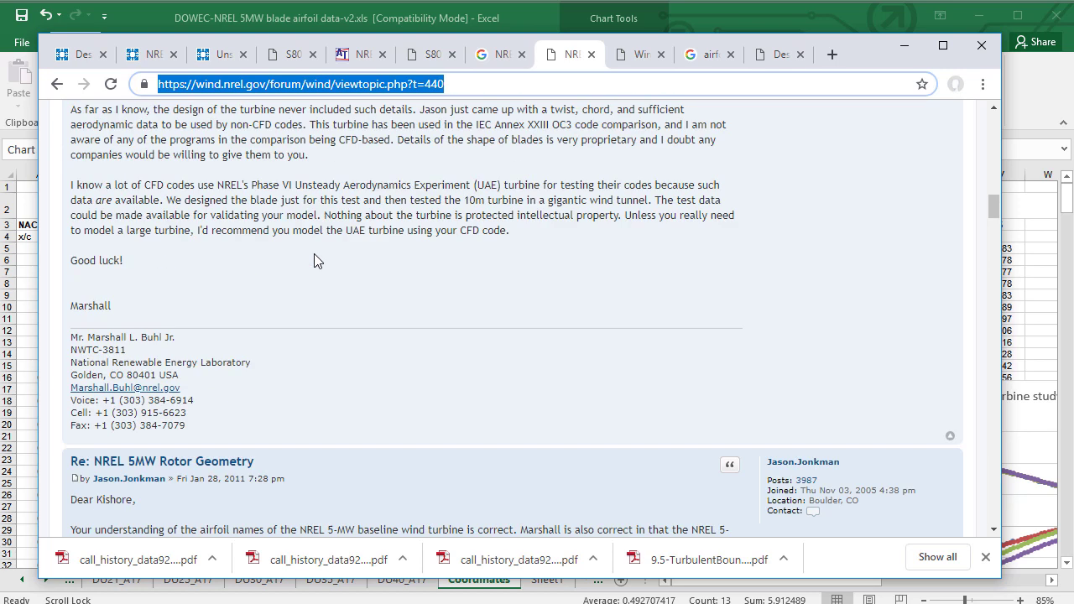
scroll(313, 257, "up", 2)
left_click(905, 45)
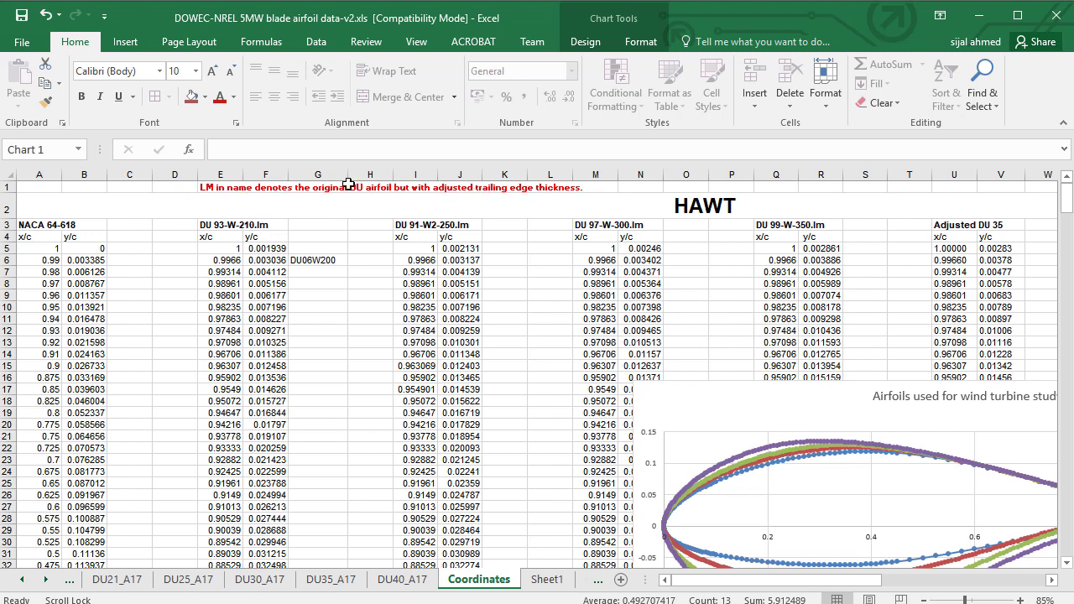
- Scroll the Coordinates sheet right to column R to show the DU 06-W-200 and NACA0018 VAWT chart
left_click_drag(703, 586, 933, 583)
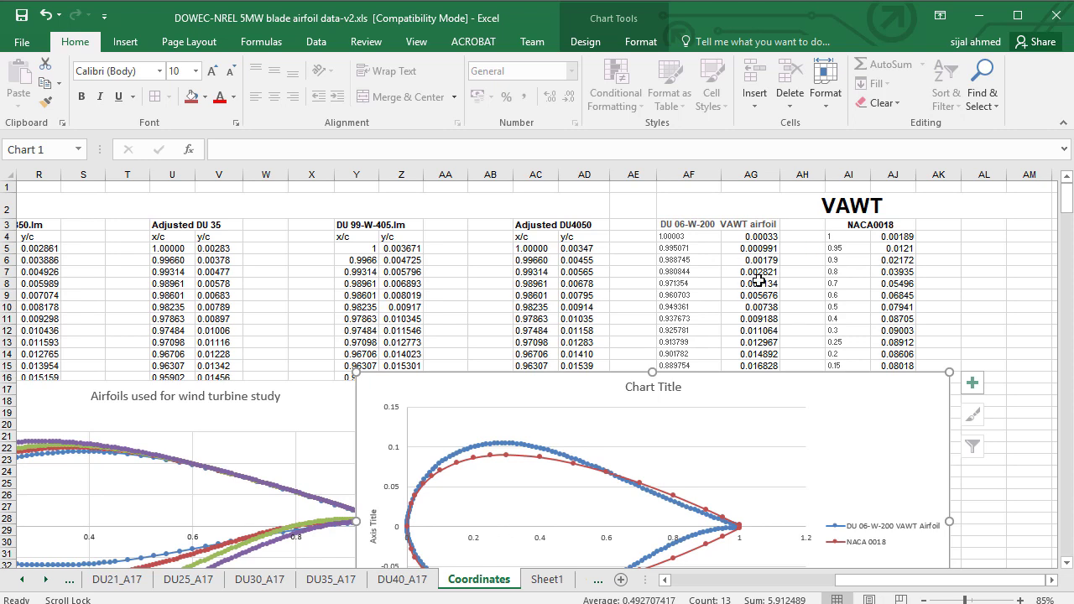
- Move the 'Airfoils used for wind turbine study' chart left and up so all four profiles show
scroll(638, 335, "down", 1)
scroll(709, 226, "up", 1)
scroll(679, 302, "down", 2)
left_click_drag(432, 304, 670, 282)
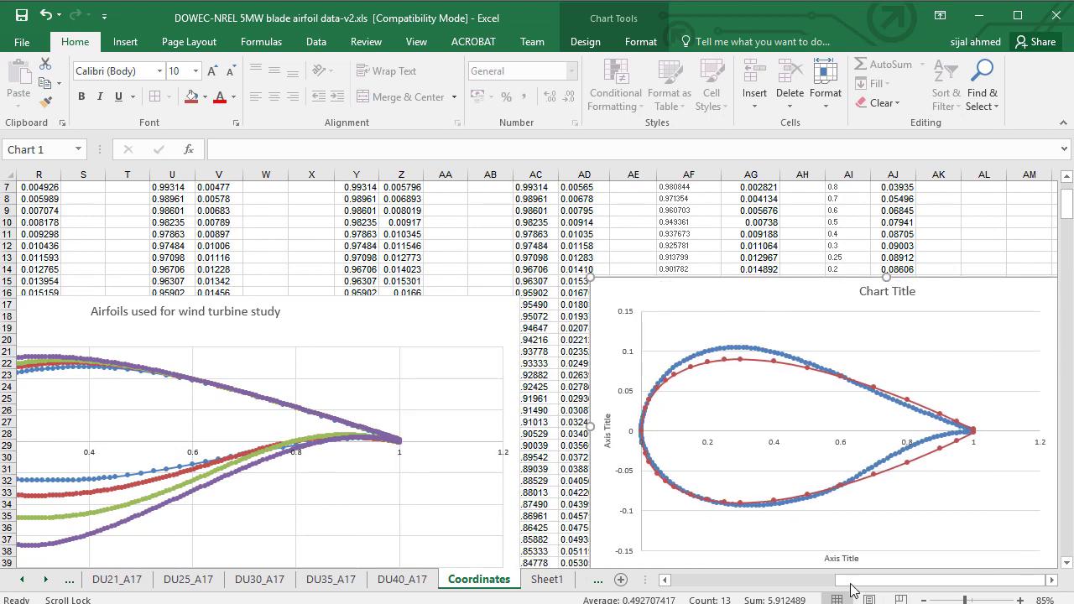
left_click_drag(852, 583, 703, 587)
left_click_drag(515, 307, 286, 225)
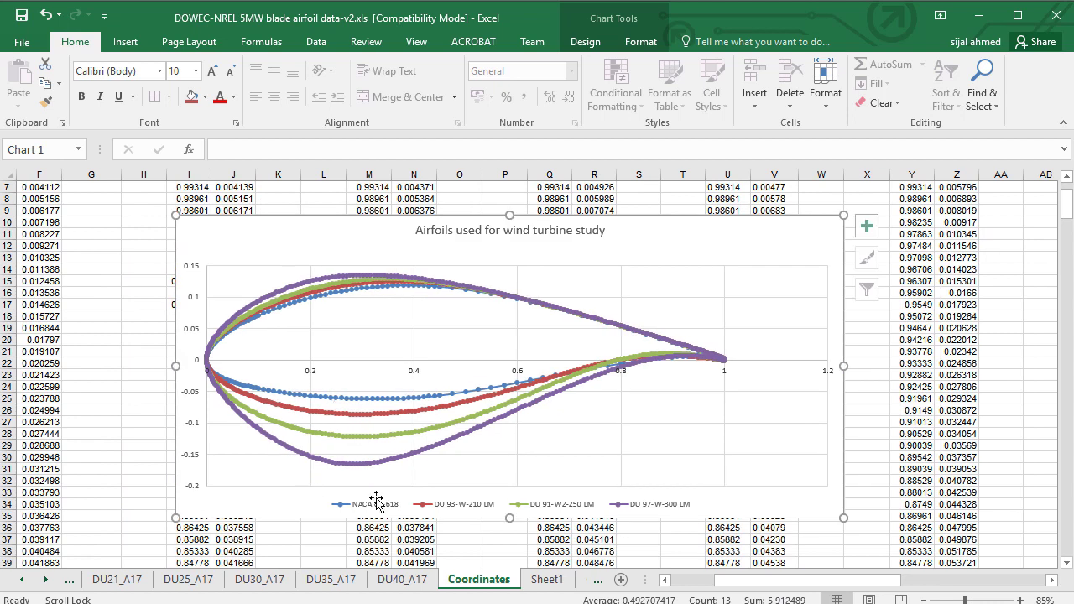